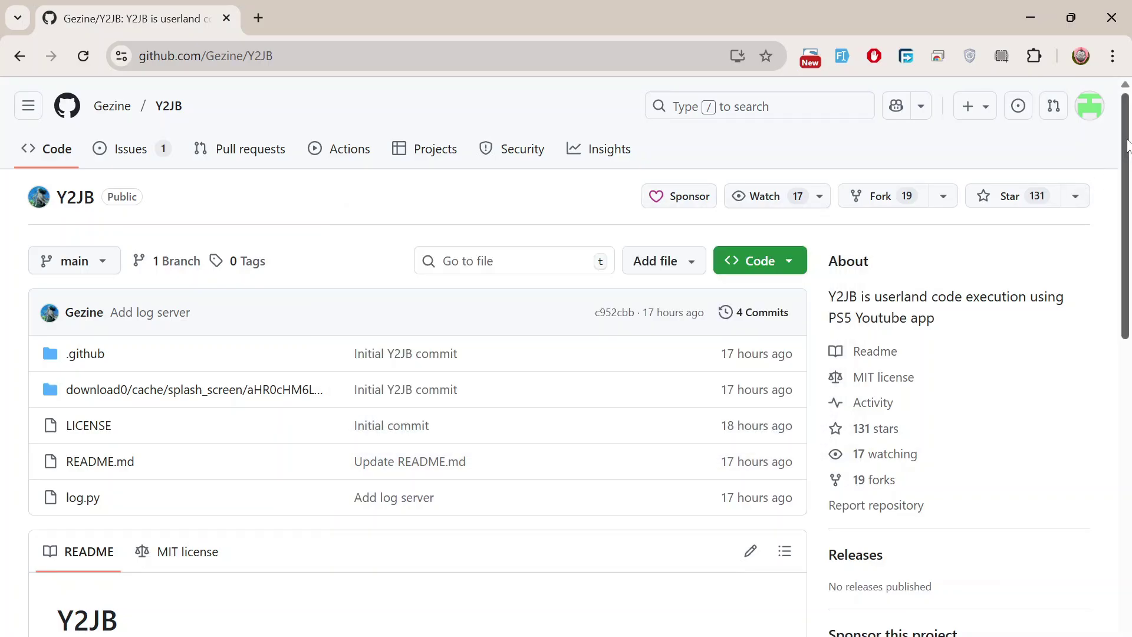
Scroll the Gezine/Y2JB README down to its Setup Instructions section.
drag(1128, 144, 1128, 337)
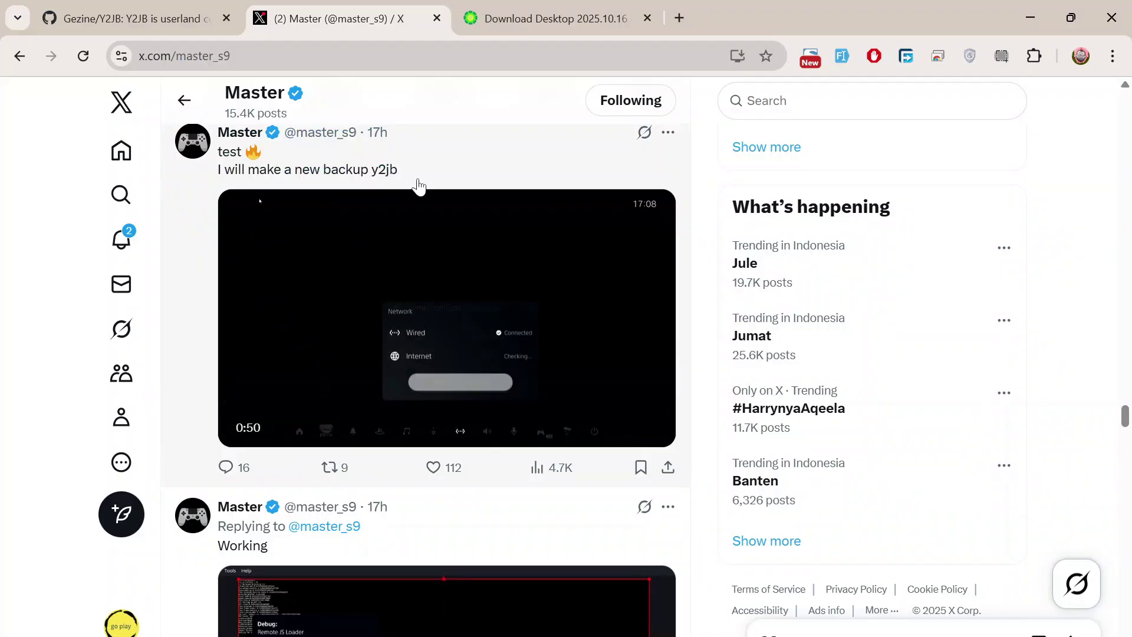
drag(418, 180, 222, 184)
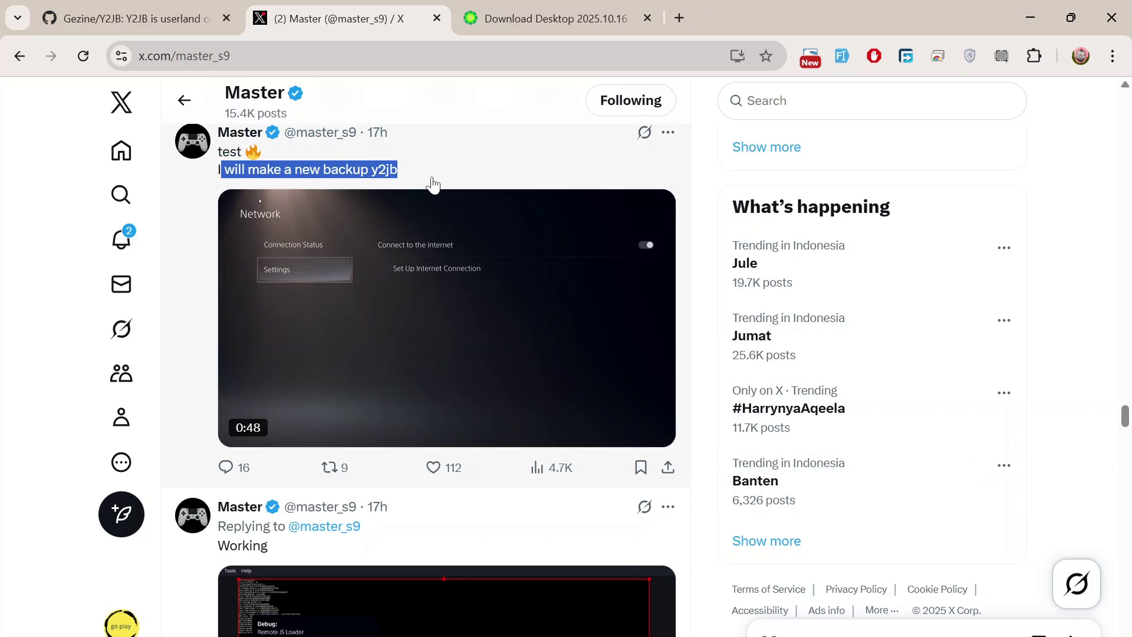
click(444, 178)
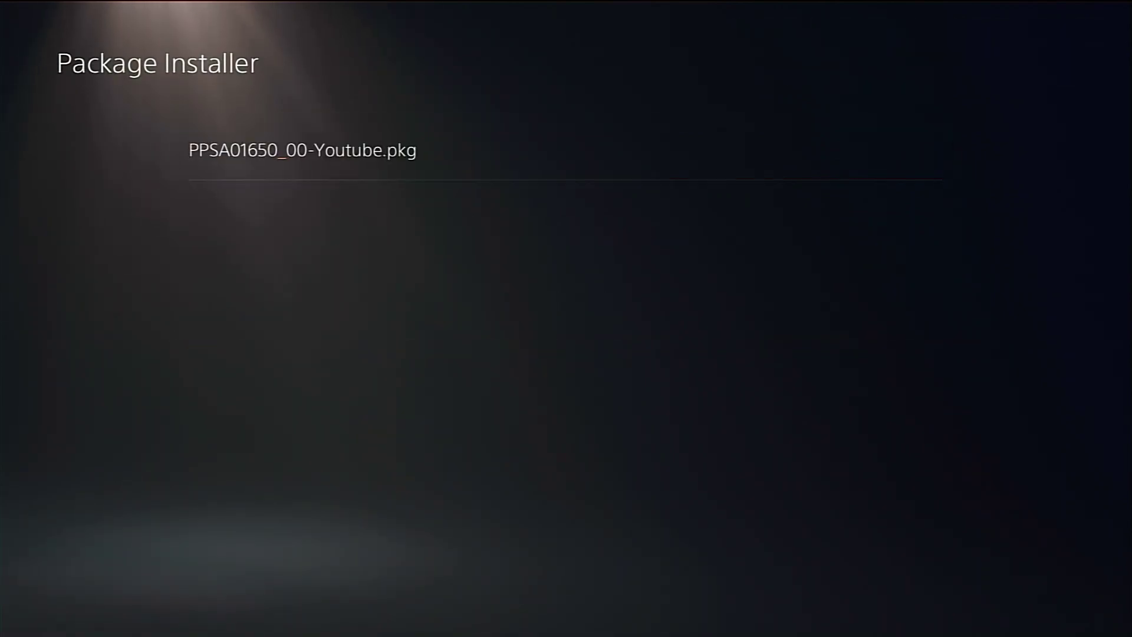
Exit the Package Installer after PPSA01650_00-Youtube.pkg finishes installing.
key(Escape)
key(Escape)
key(Escape)
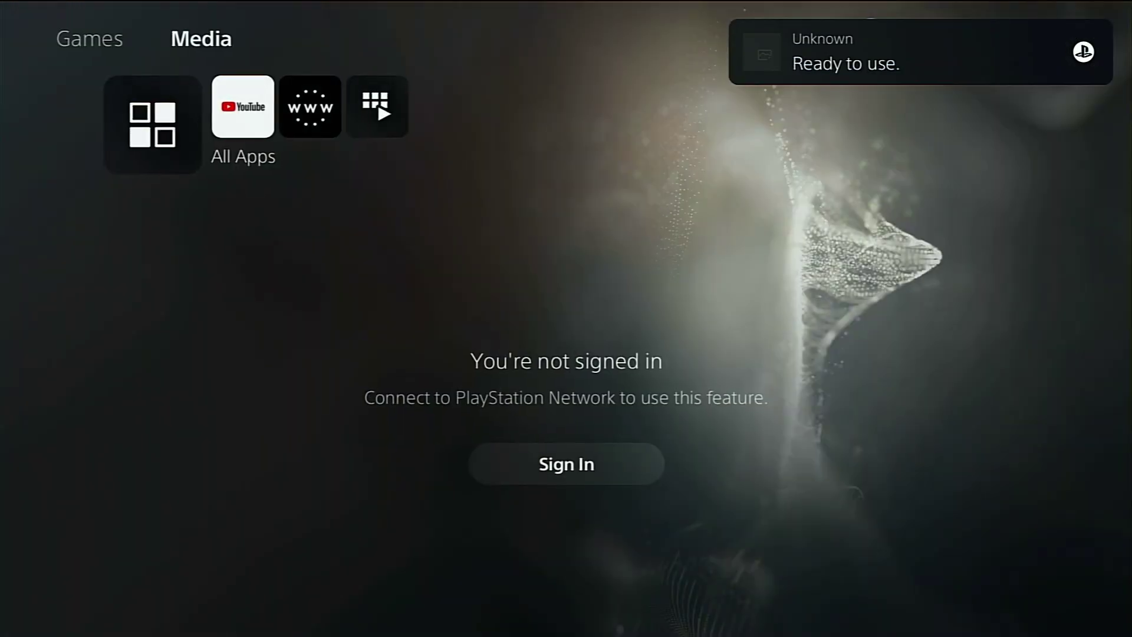
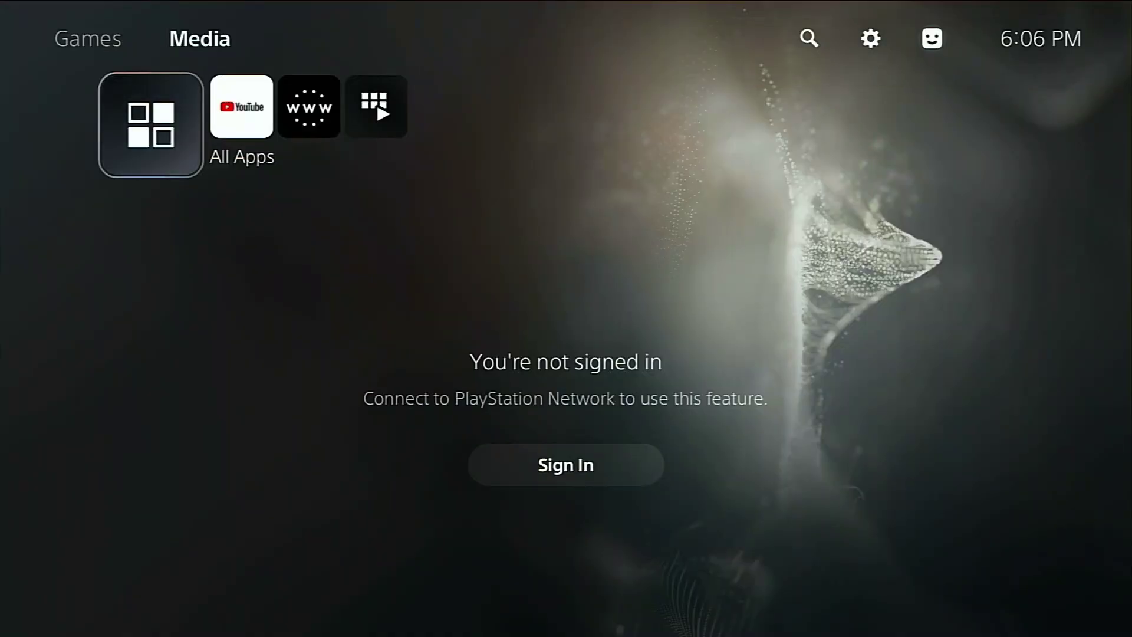
Move the PS5 Media home selection to the installed YouTube app.
key(Right)
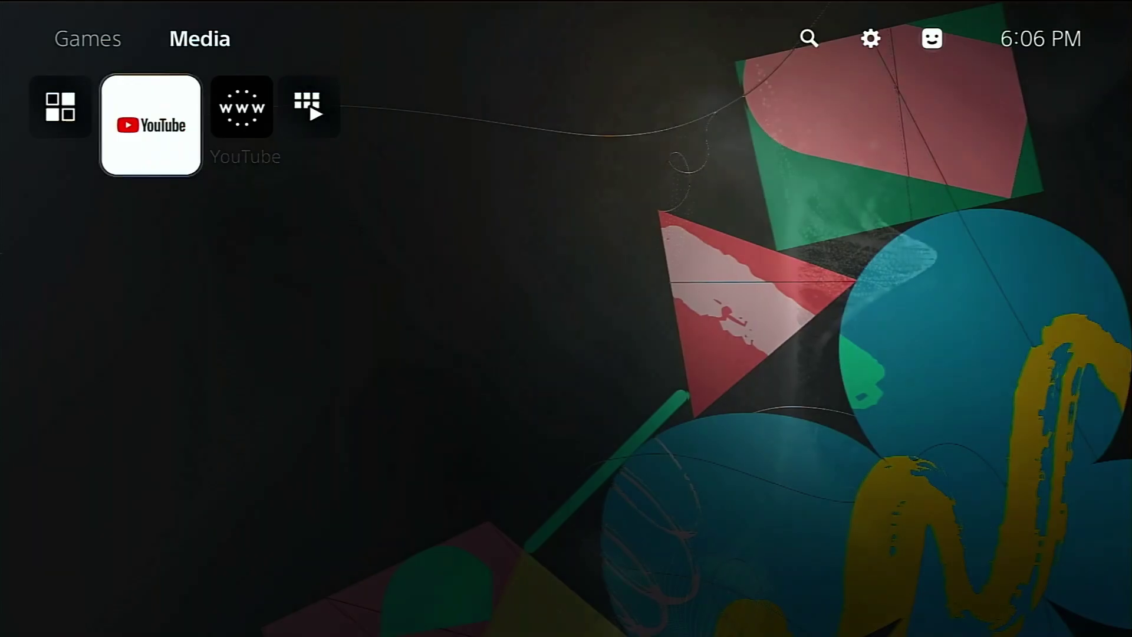
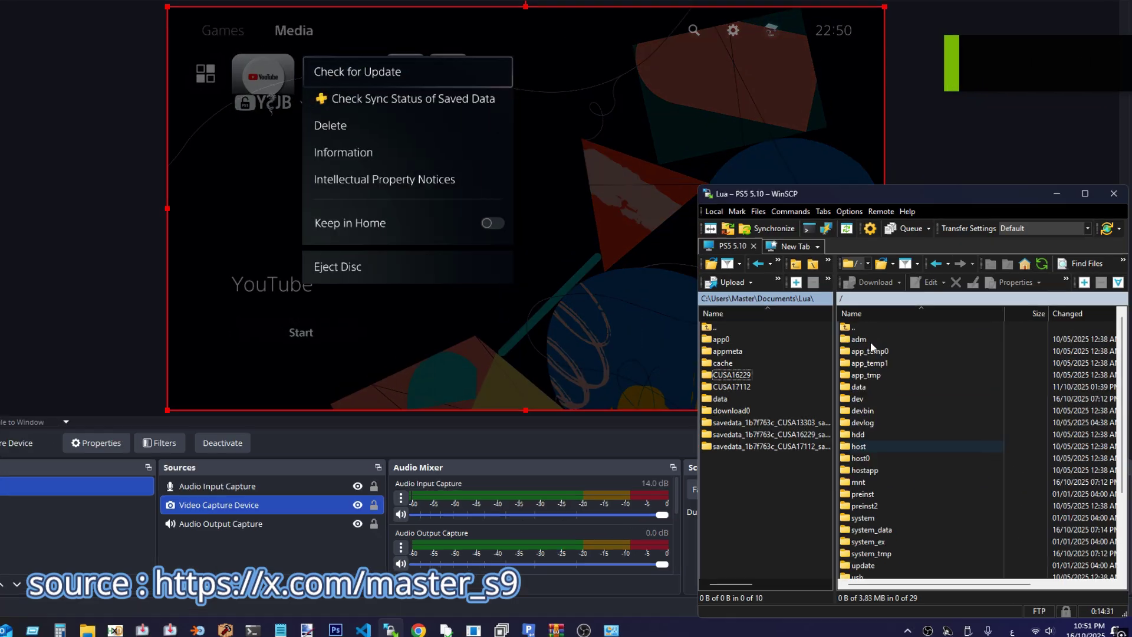
Browse to /mnt/sandbox, refresh the listing, and enter the PPSA01650_000 folder.
scroll(901, 383, up, 3)
double_click(874, 482)
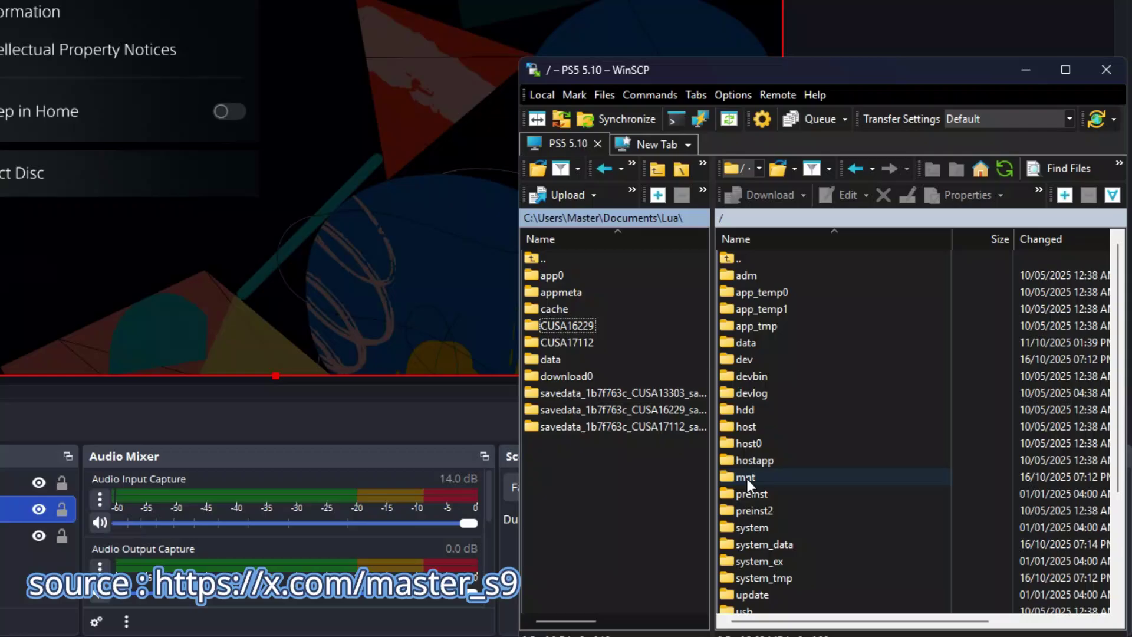
double_click(759, 377)
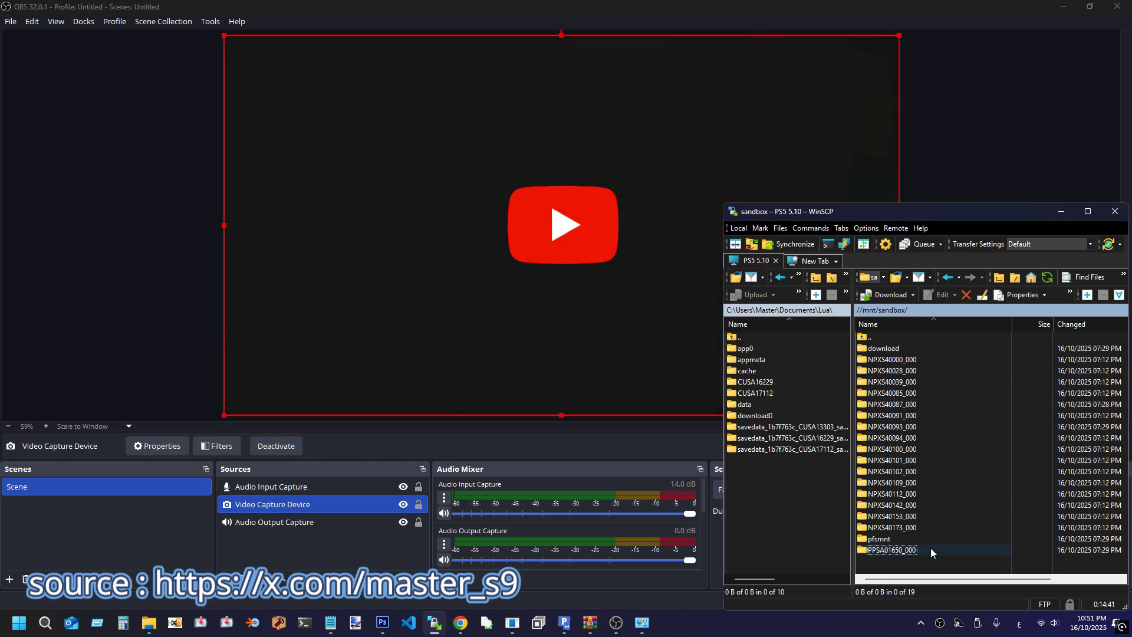
right_click(889, 561)
click(943, 458)
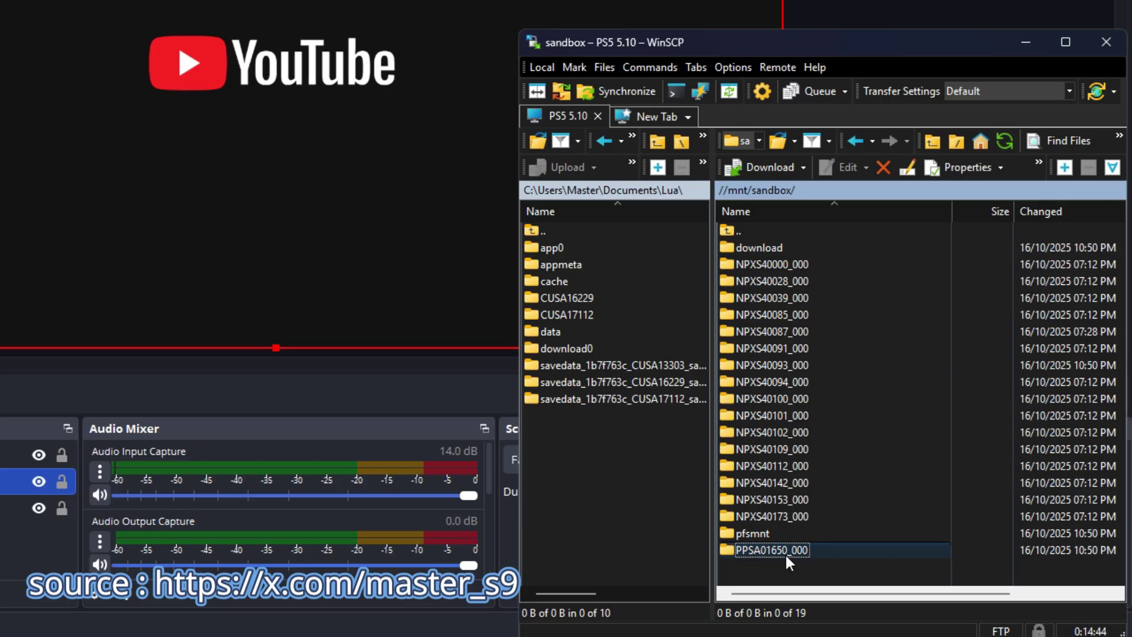
double_click(785, 553)
Confirm the download0 and cache folders already have 0777 permissions, leaving them unchanged.
click(766, 302)
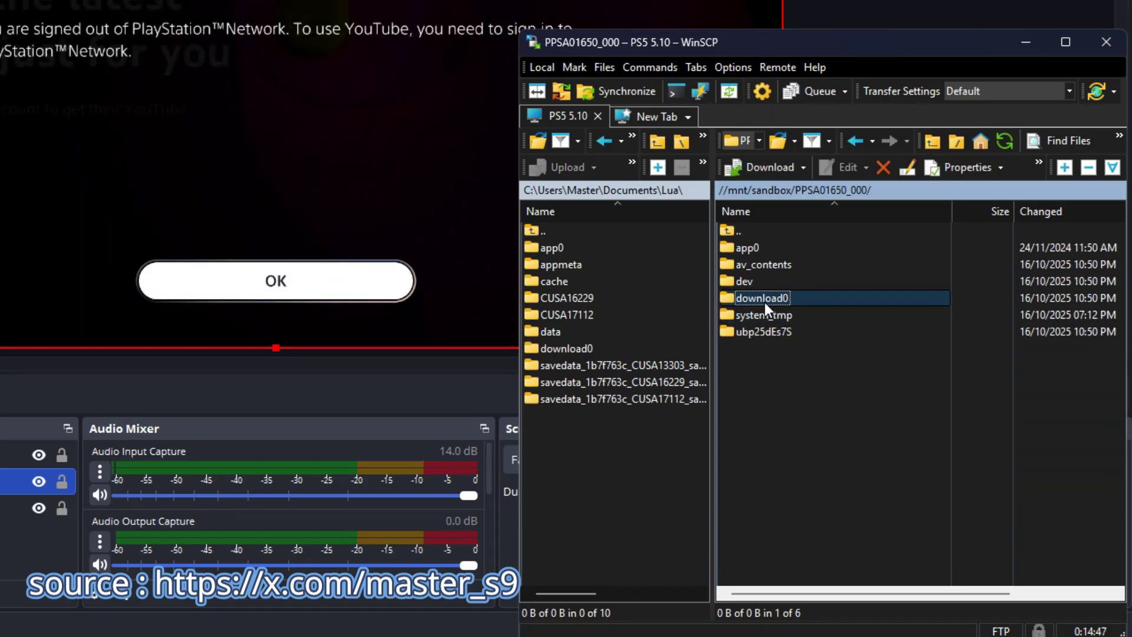
right_click(777, 296)
mouse_move(819, 505)
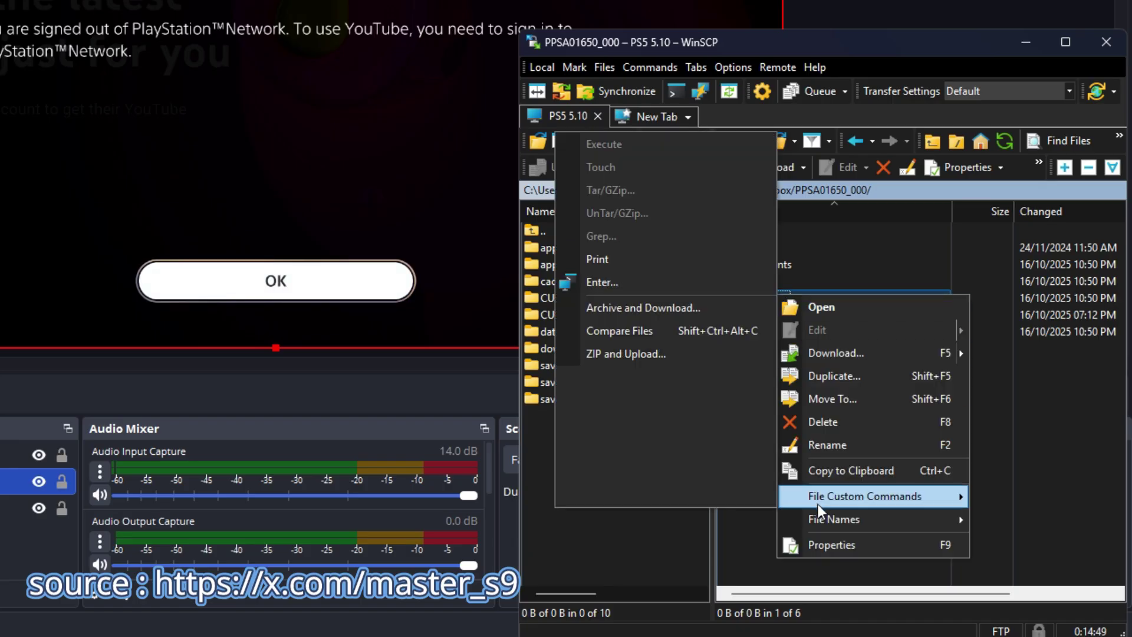
click(820, 544)
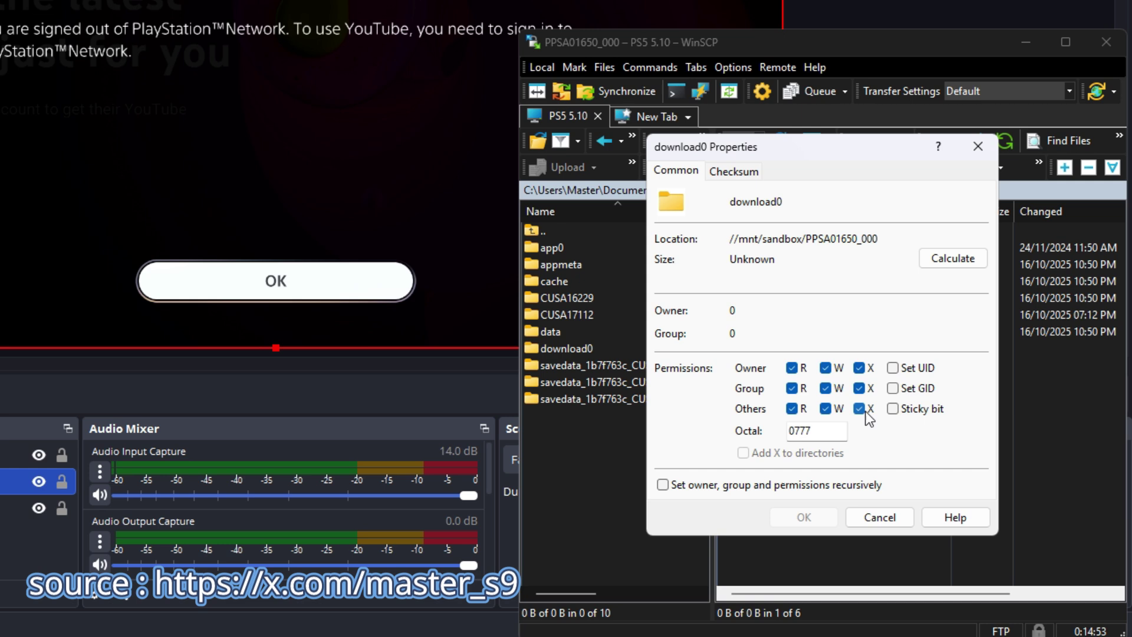
click(885, 516)
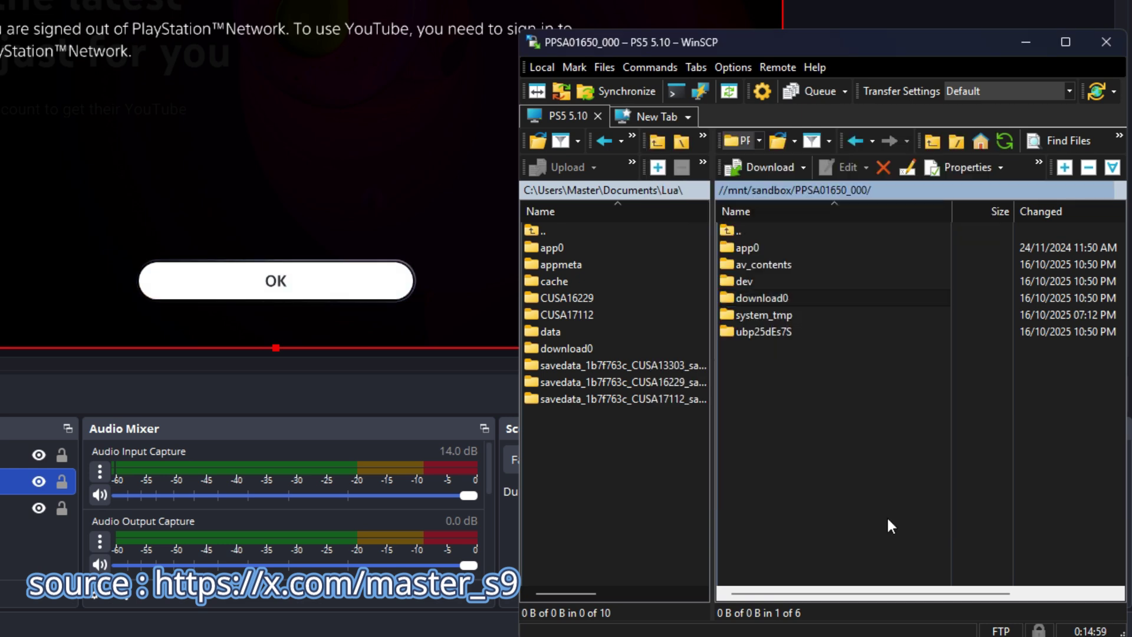
double_click(777, 297)
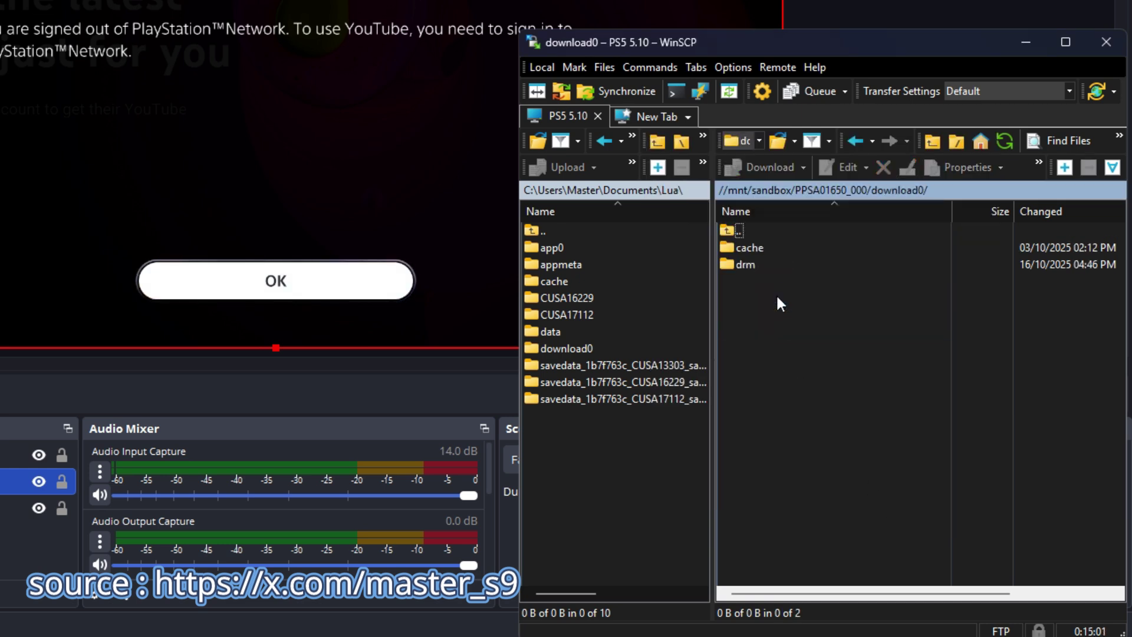
right_click(749, 243)
click(815, 494)
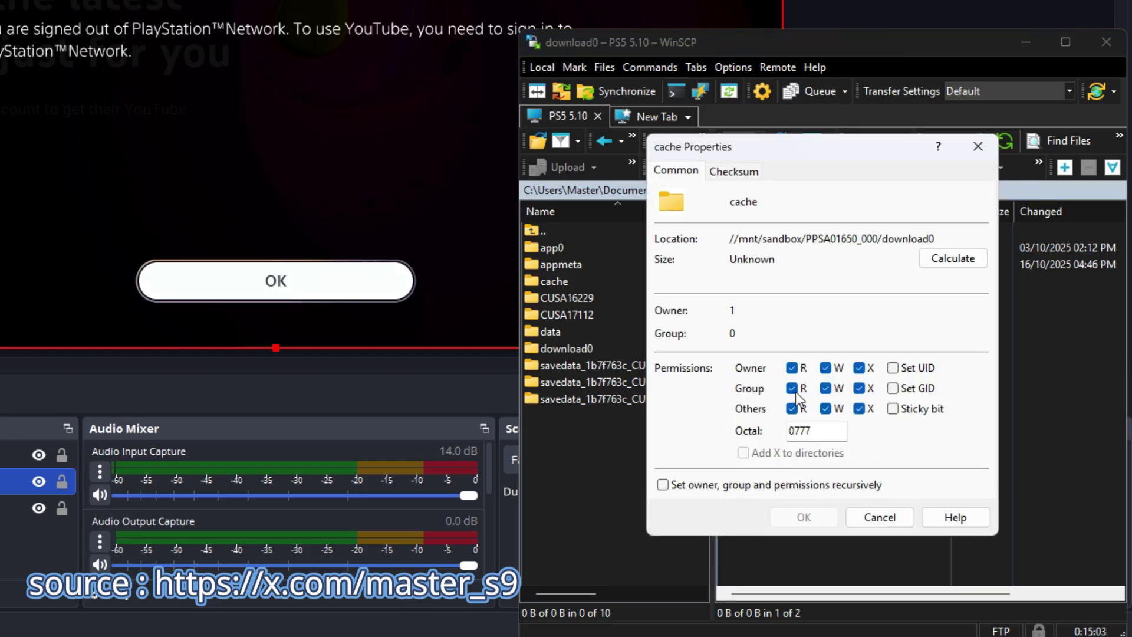
click(872, 516)
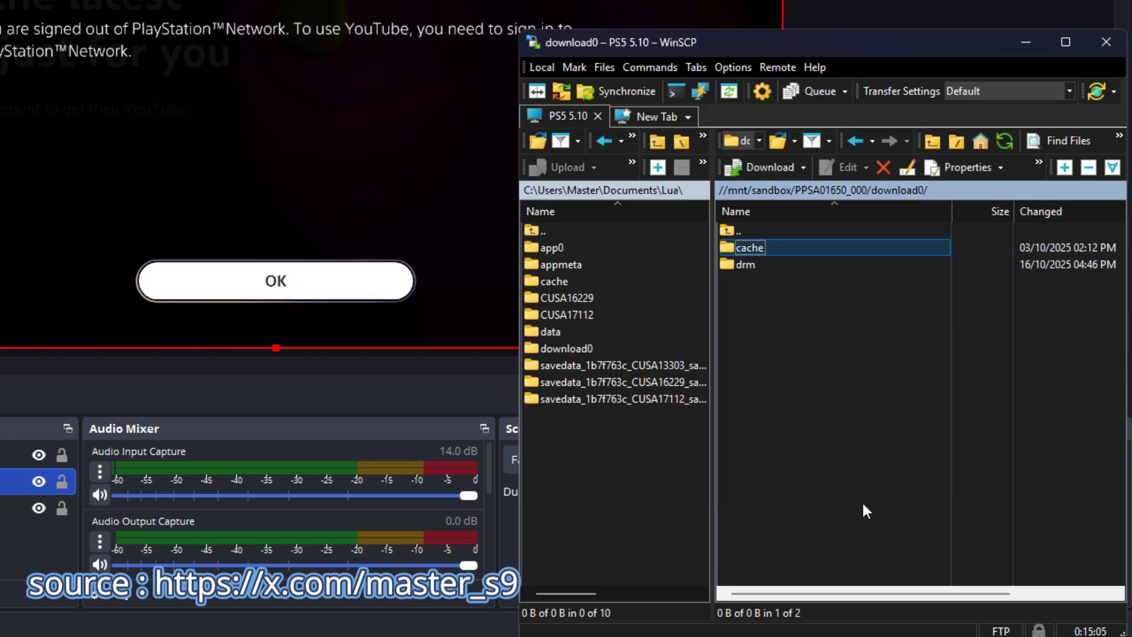
Inside cache, give splash_screen others-write for 0777 permissions and refresh the listing.
double_click(758, 244)
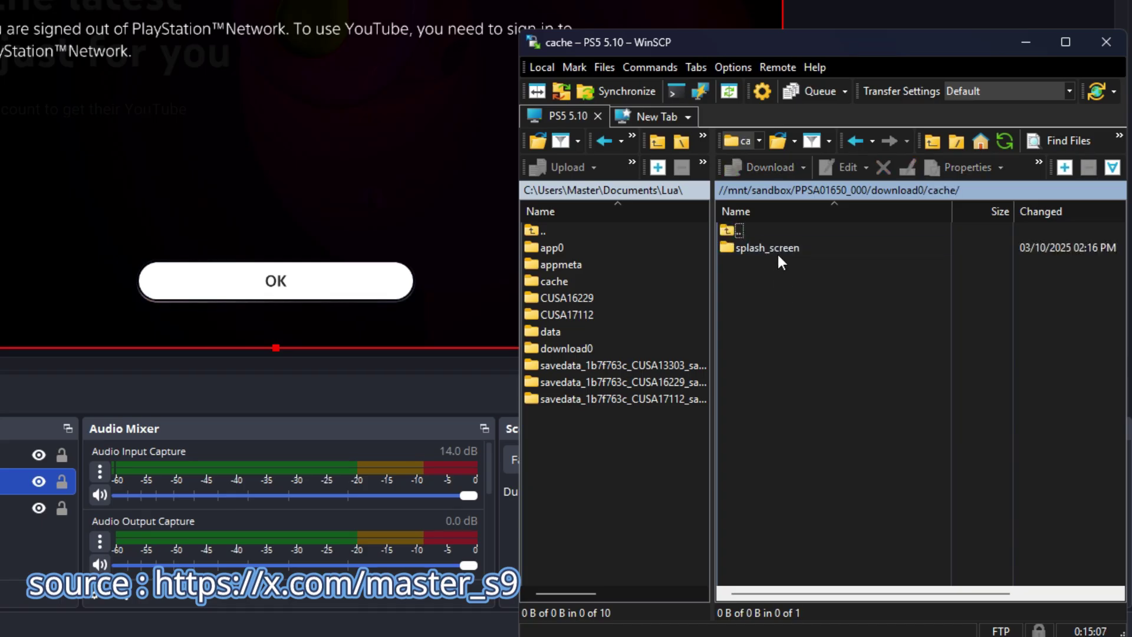
right_click(778, 252)
click(865, 495)
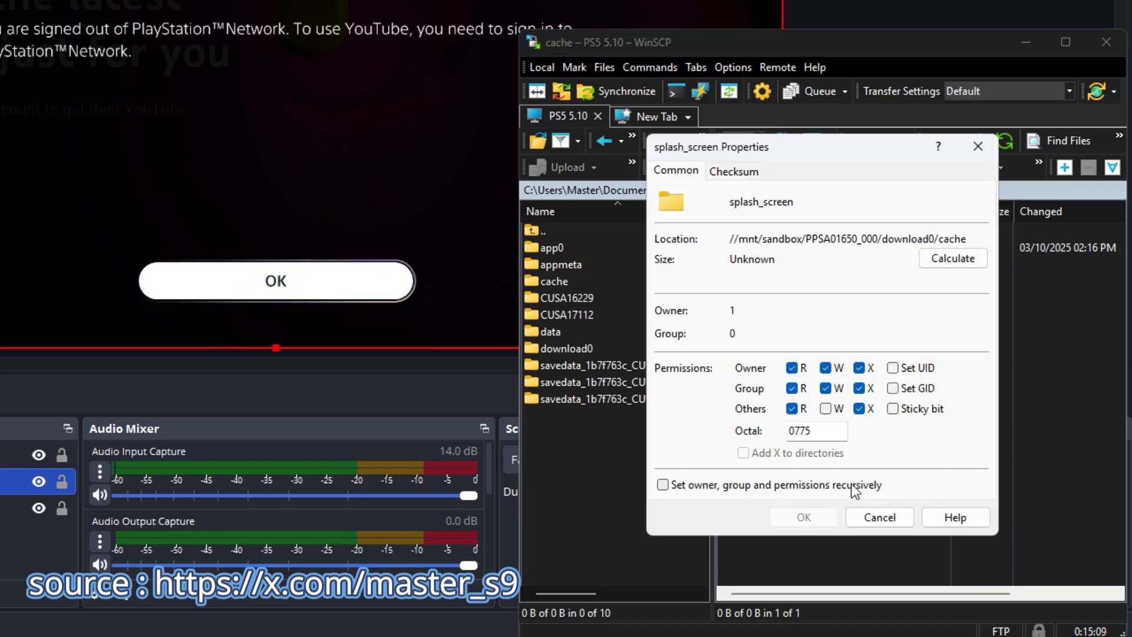
click(825, 408)
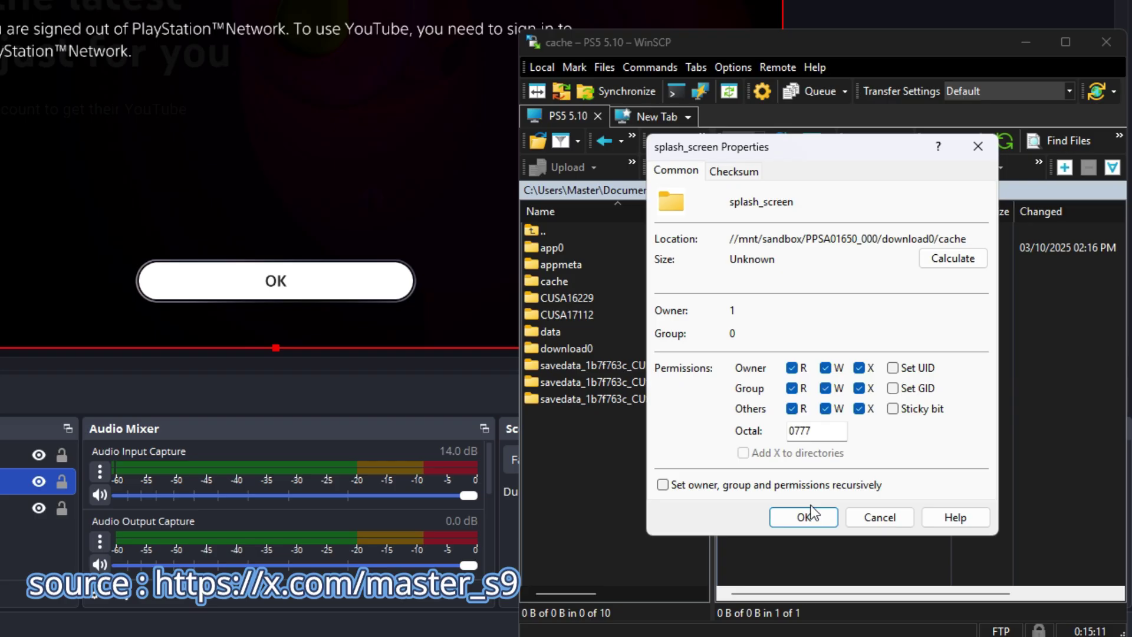
click(804, 517)
right_click(773, 298)
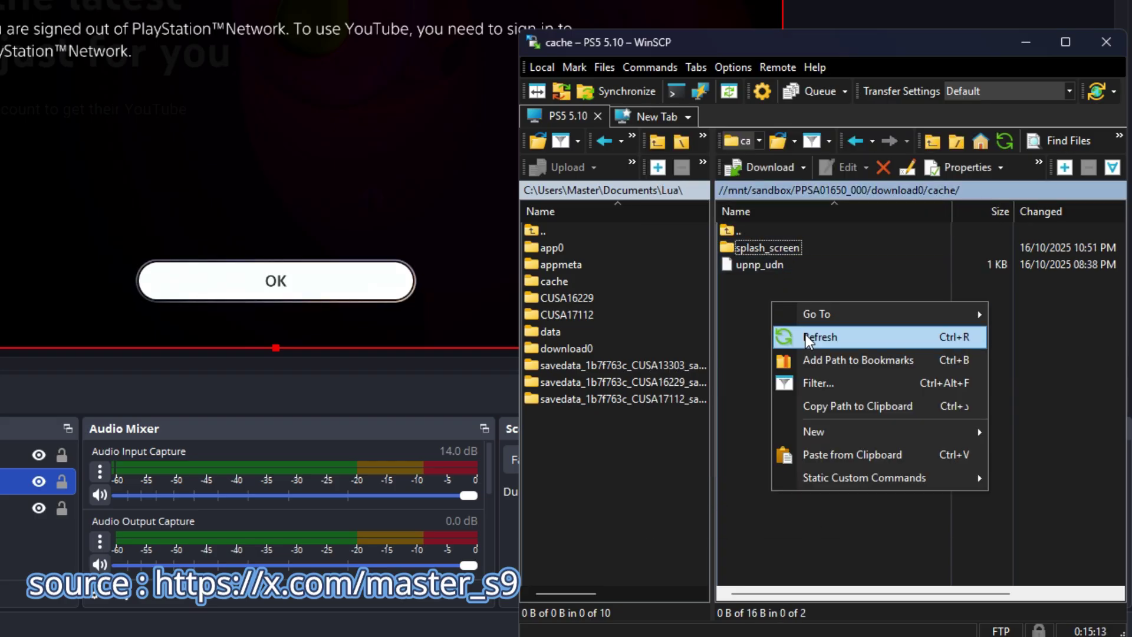
click(805, 334)
click(779, 250)
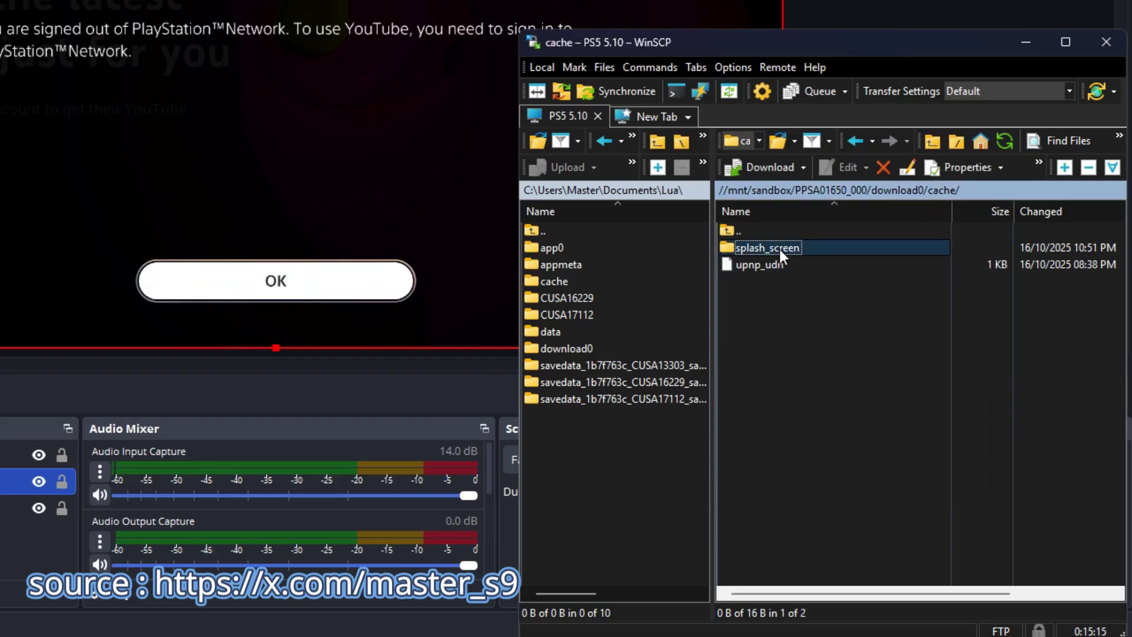
Enter splash_screen and check the aHR0cHM6Ly93d3cueW91dHViZS5jb20vdHY= folder's permissions without changing them.
double_click(780, 250)
right_click(852, 244)
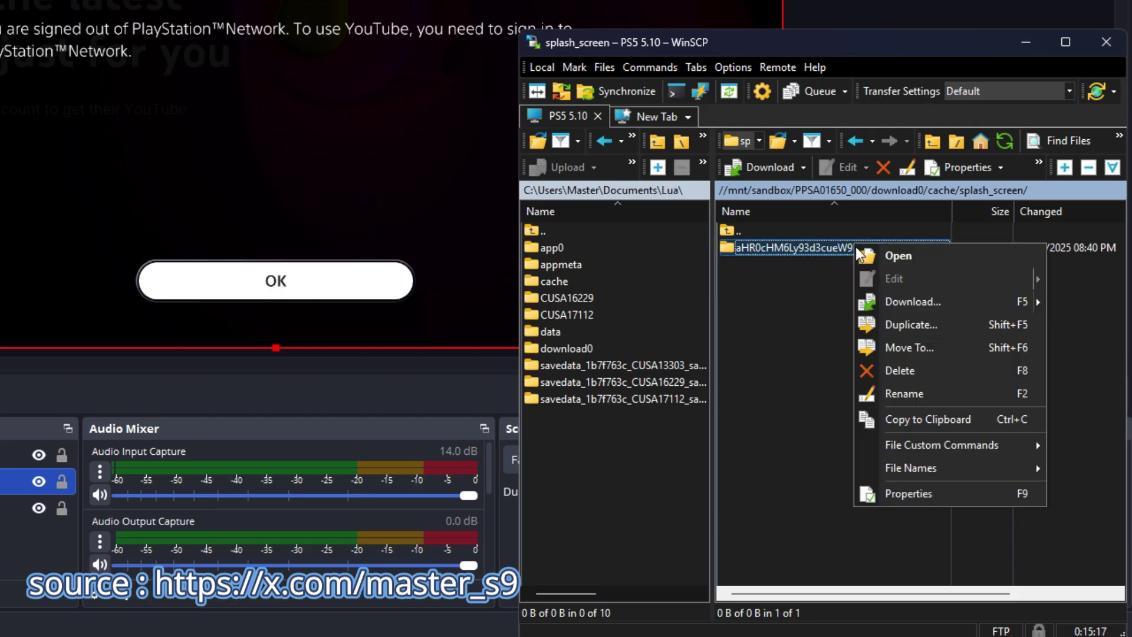
click(905, 495)
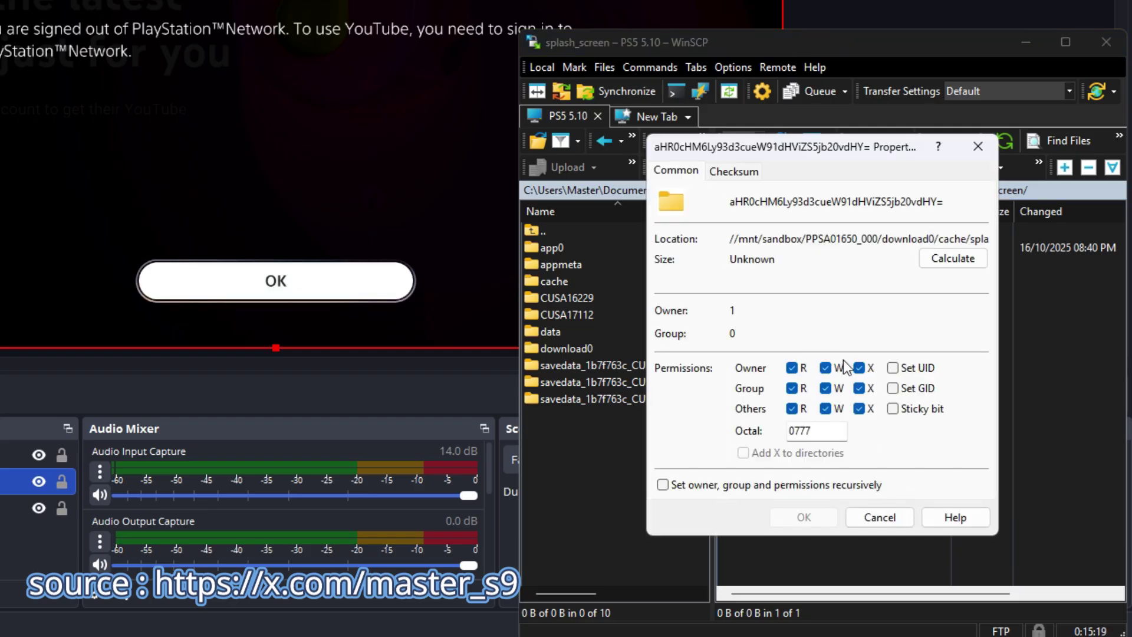
click(872, 516)
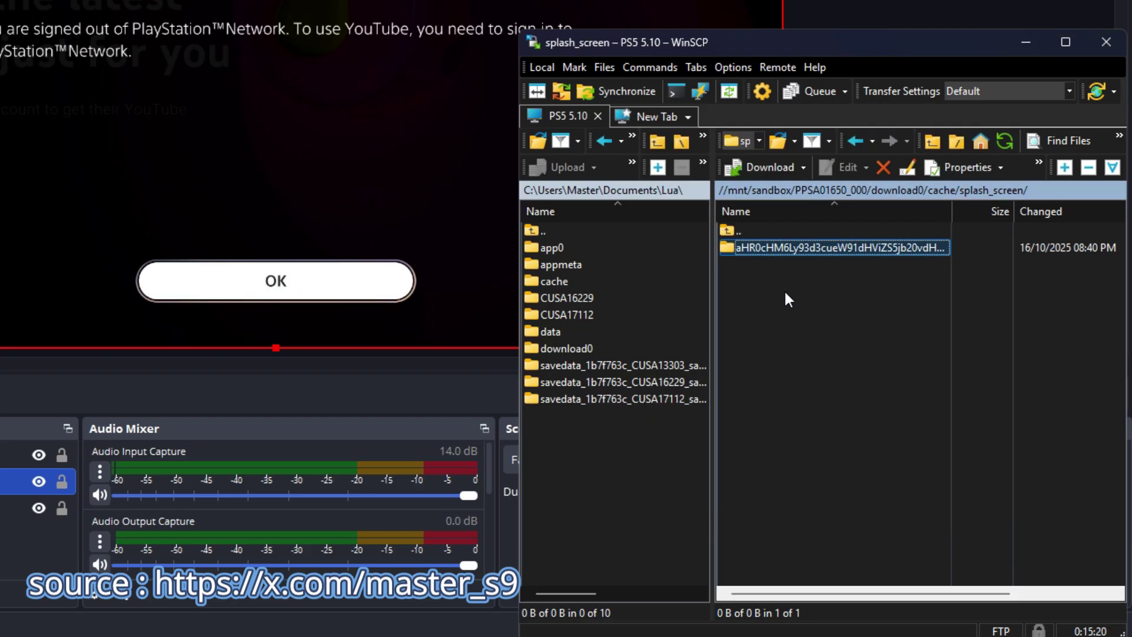
Delete splash.html from the aHR0cHM6Ly93d3cueW91dHViZS5jb20vdHY= folder and confirm.
double_click(777, 246)
click(762, 265)
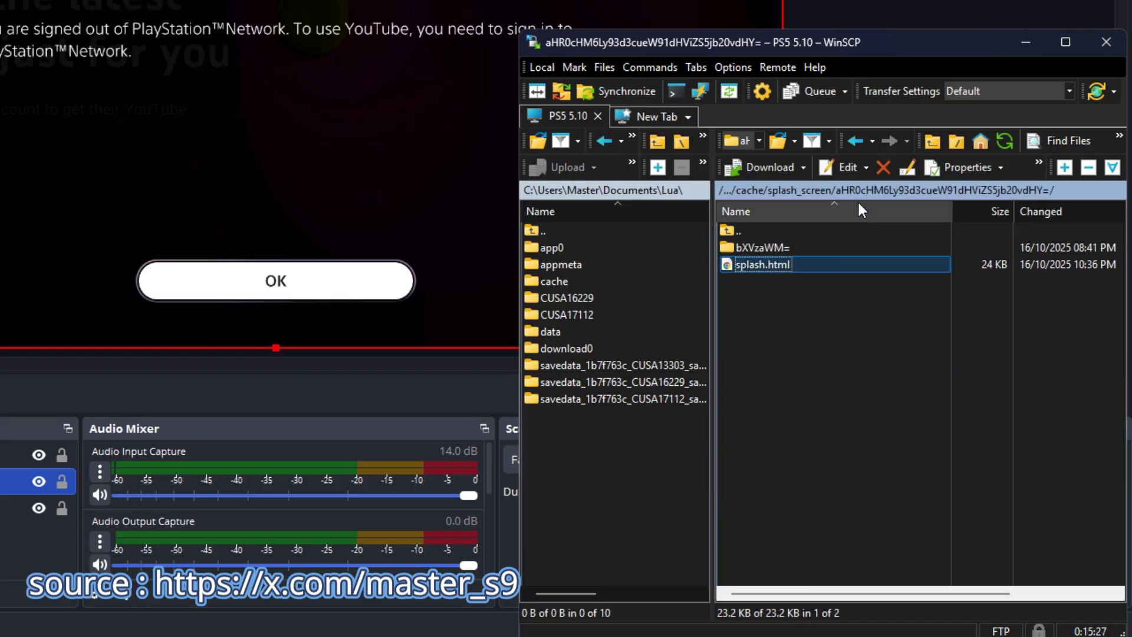
click(884, 167)
click(808, 378)
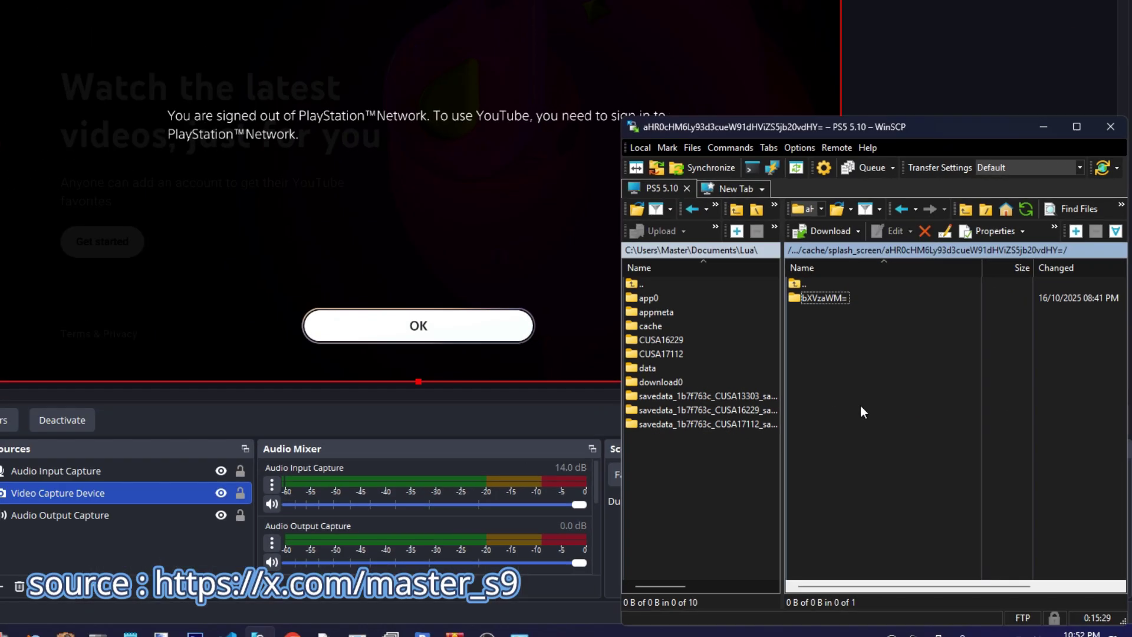
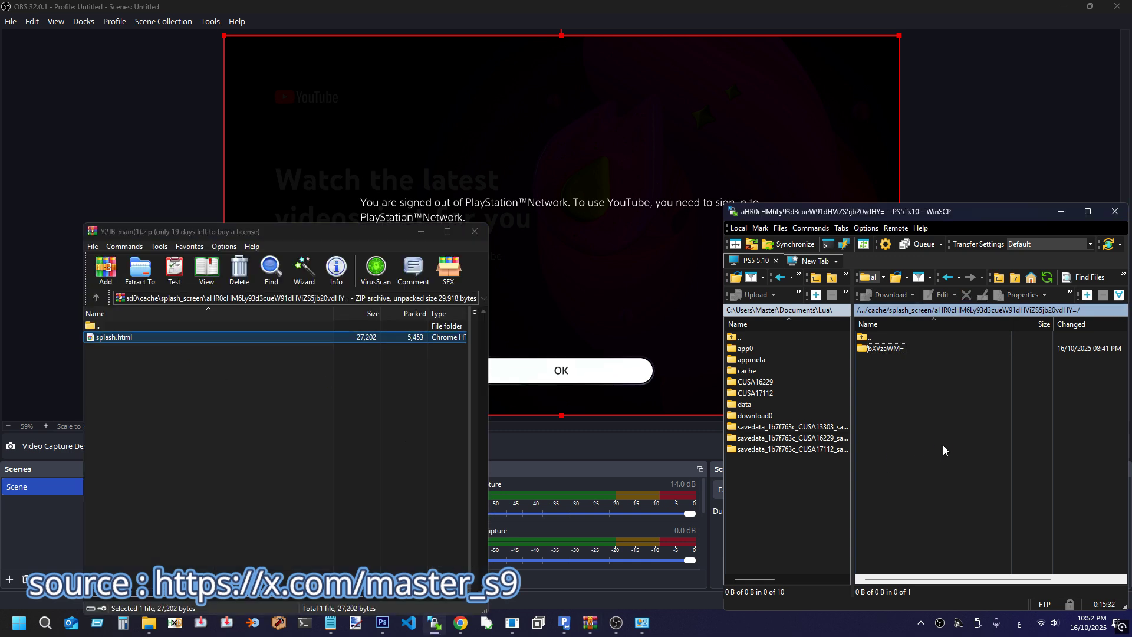
Minimize the WinRAR window once the 27 KB splash.html has replaced the 24 KB original.
click(423, 234)
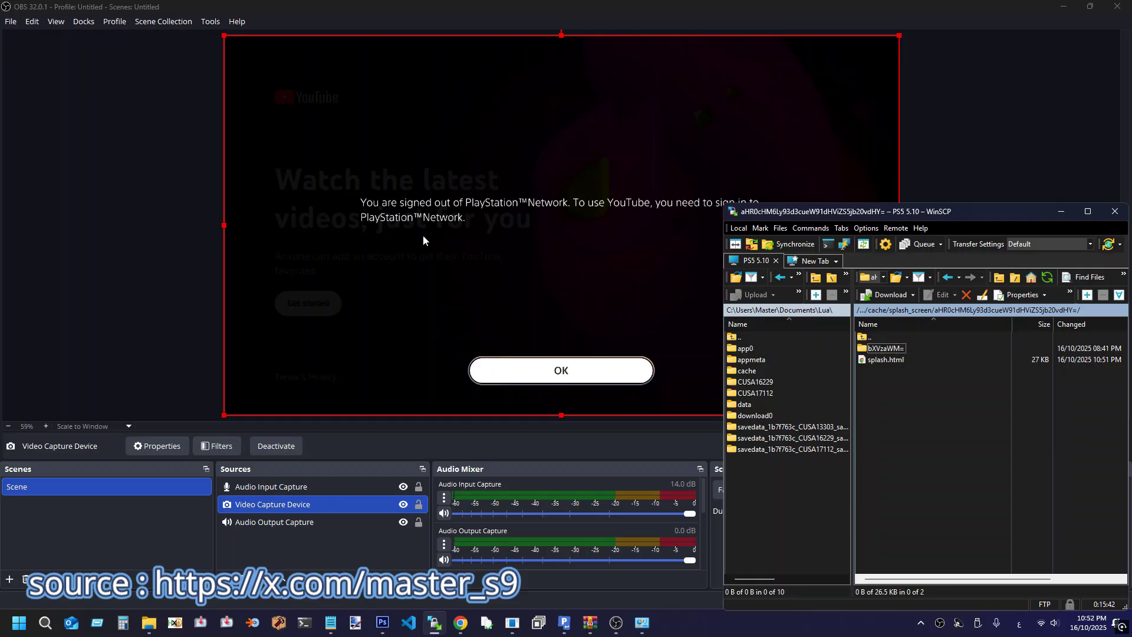
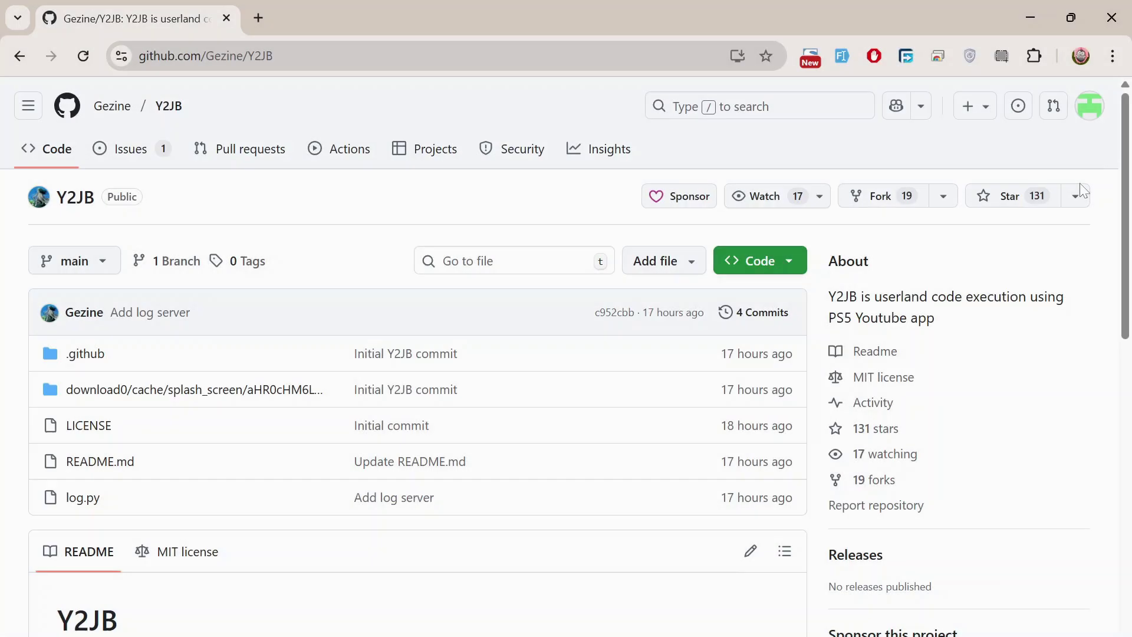
Scroll the Y2JB README down to show the Important Notes and Disclaimer sections.
drag(1127, 144, 1124, 467)
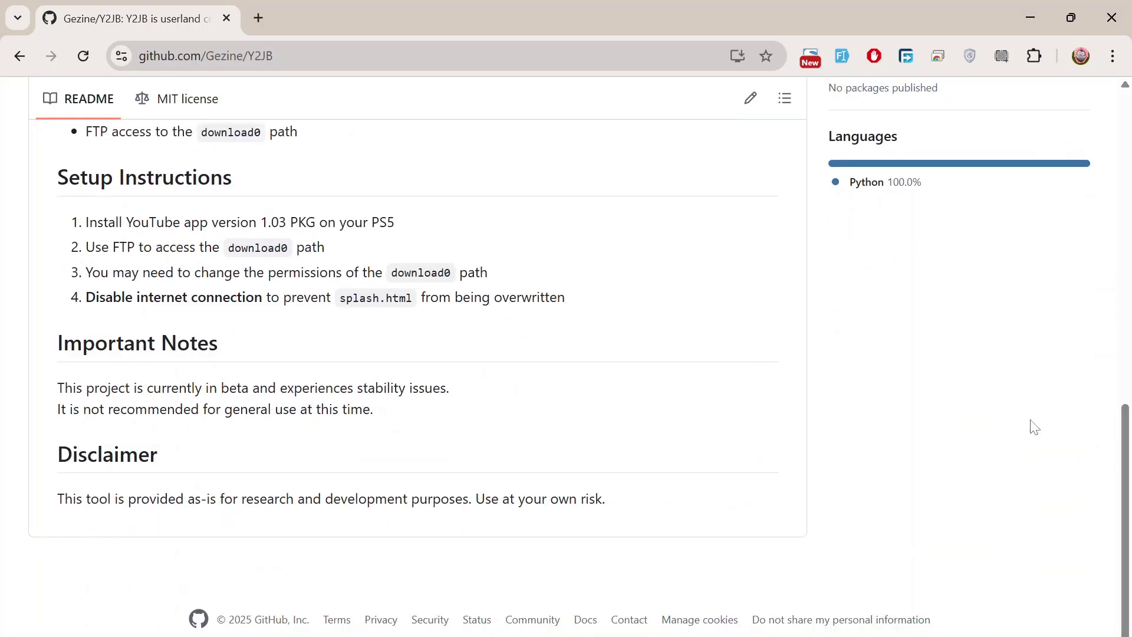